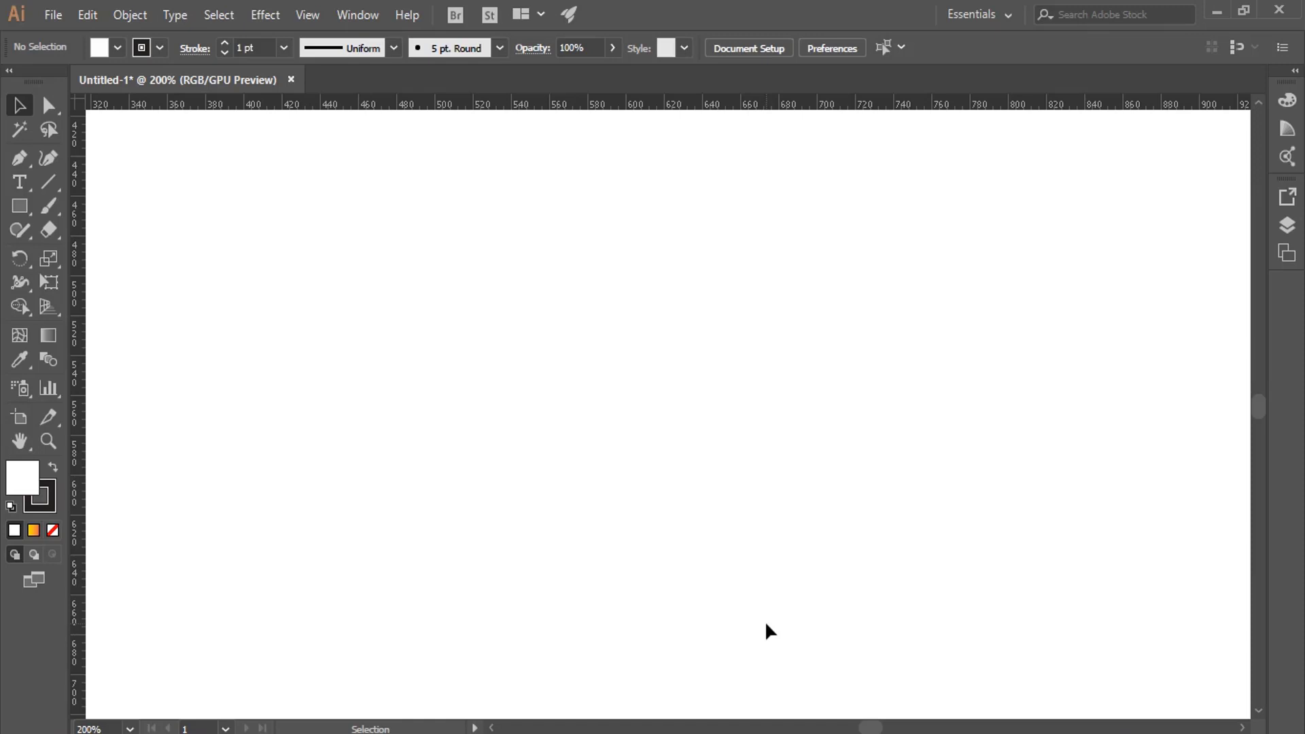
Step: Draw a pie graph area with the Pie Graph Tool and enter labels a, b, c, d
{"action": "left_click", "coordinate": [42, 393]}
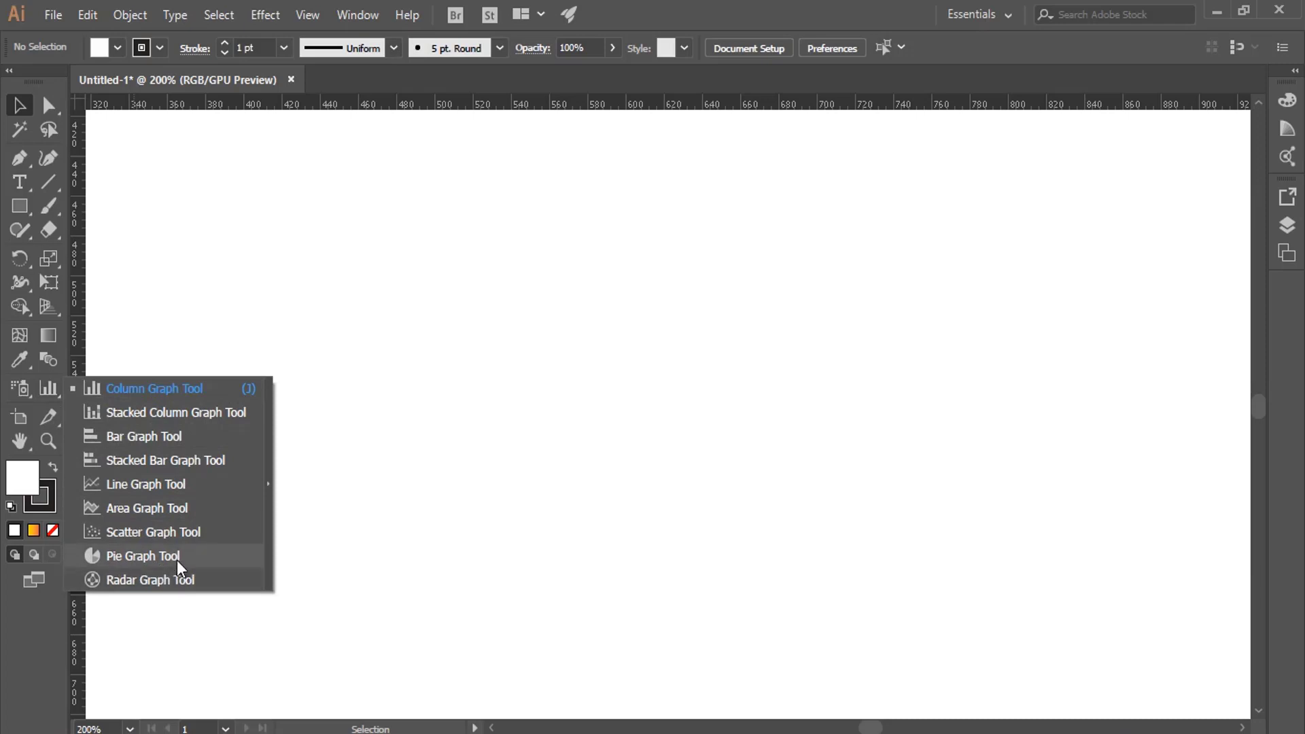
{"action": "left_click", "coordinate": [198, 555]}
{"action": "left_click_drag", "start_coordinate": [264, 248], "coordinate": [683, 596]}
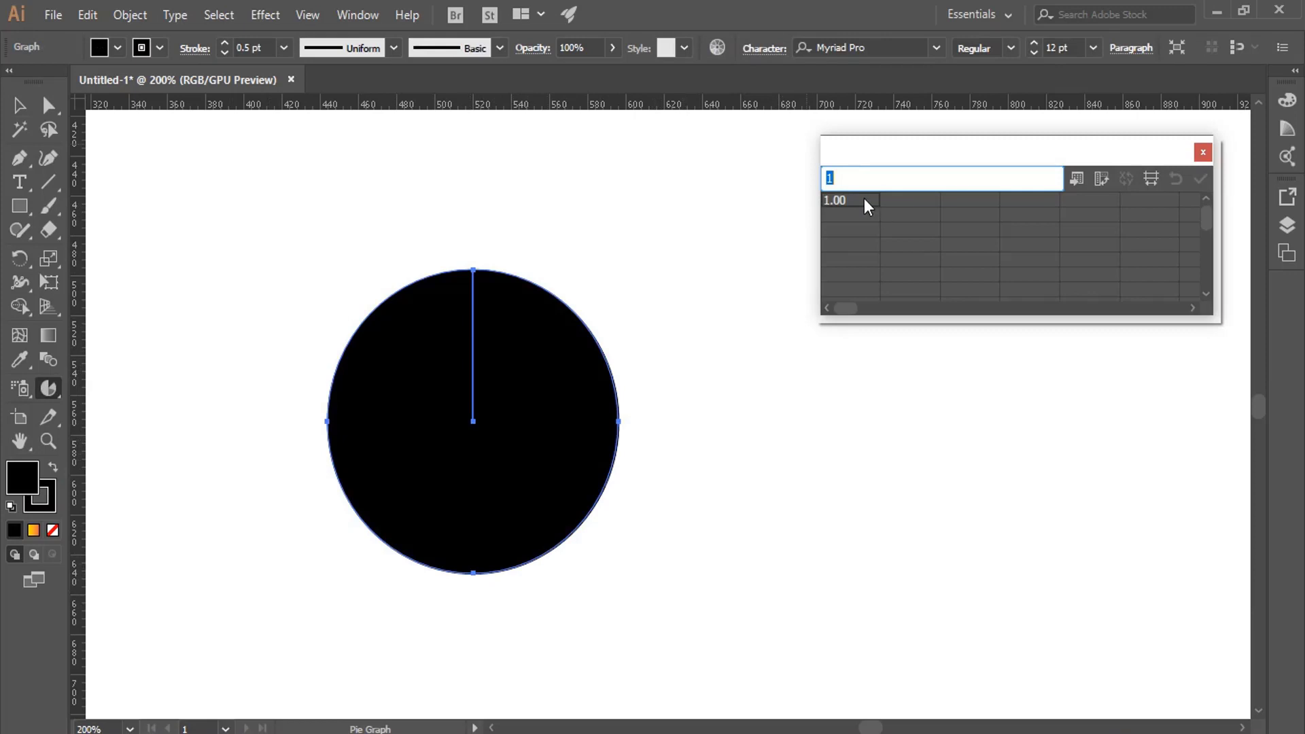
{"action": "type", "text": "a"}
{"action": "type", "text": "b"}
{"action": "left_click", "coordinate": [847, 229]}
{"action": "type", "text": "c"}
{"action": "left_click", "coordinate": [856, 245]}
{"action": "type", "text": "d"}
{"action": "left_click", "coordinate": [911, 199]}
Step: Enter values 30, 50, 90 and 10 for a–d and apply the data
{"action": "type", "text": "30"}
{"action": "left_click", "coordinate": [912, 218]}
{"action": "type", "text": "5"}
{"action": "type", "text": "0"}
{"action": "left_click", "coordinate": [917, 231]}
{"action": "type", "text": "9"}
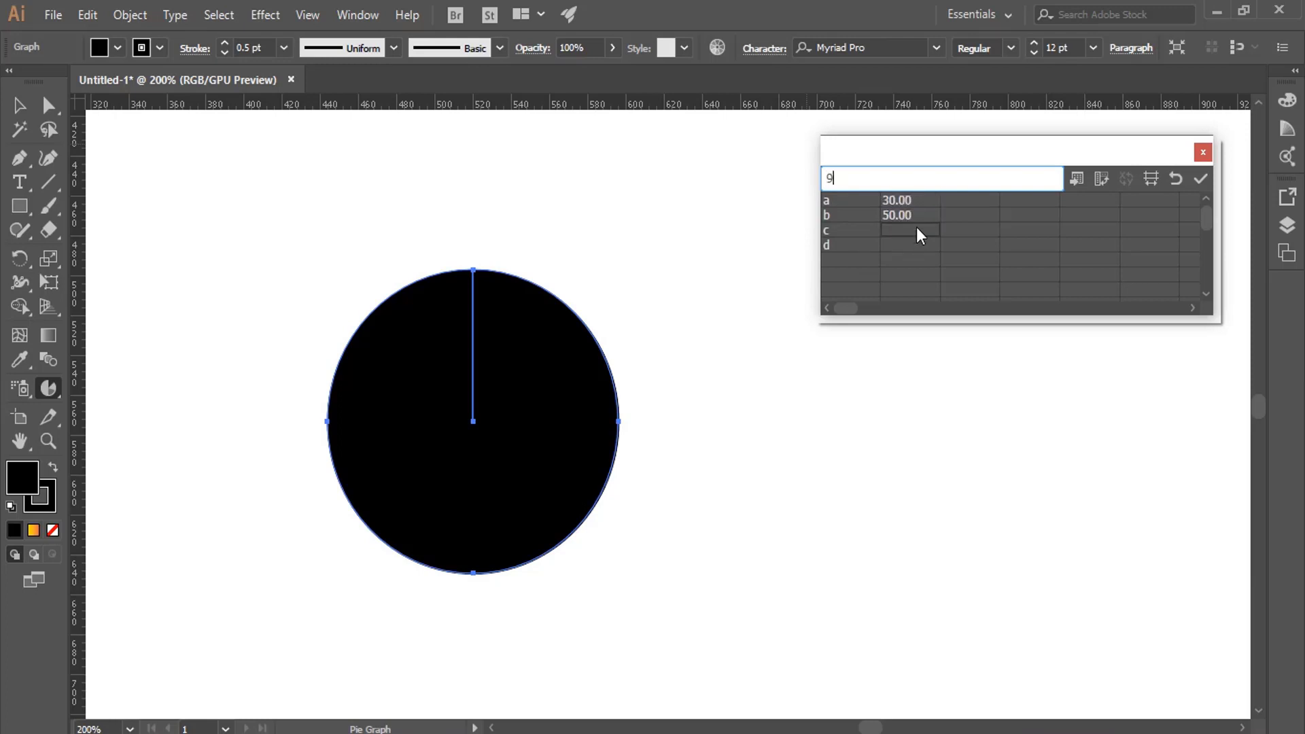
{"action": "type", "text": "0"}
{"action": "left_click", "coordinate": [926, 249]}
{"action": "type", "text": "10"}
{"action": "left_click", "coordinate": [1199, 180]}
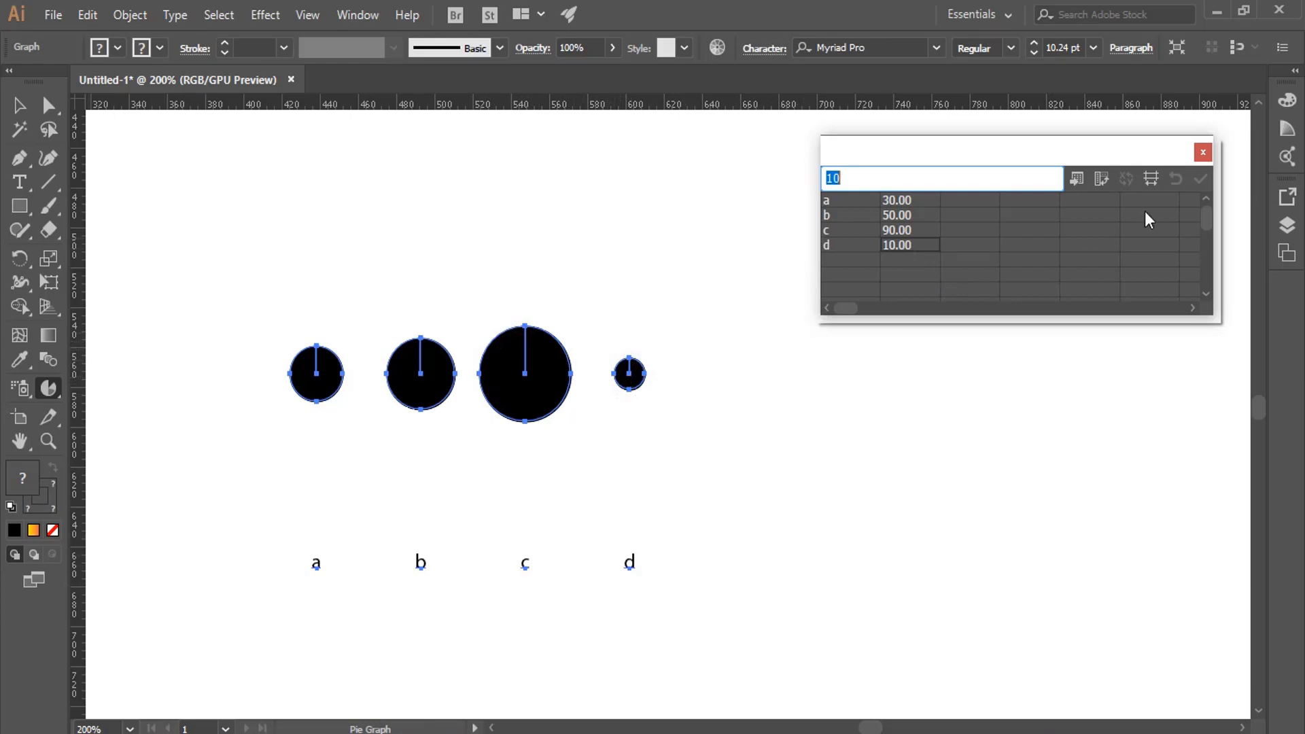
Step: Transpose the graph data's rows and columns and apply, producing one four-slice pie
{"action": "left_click", "coordinate": [1103, 178]}
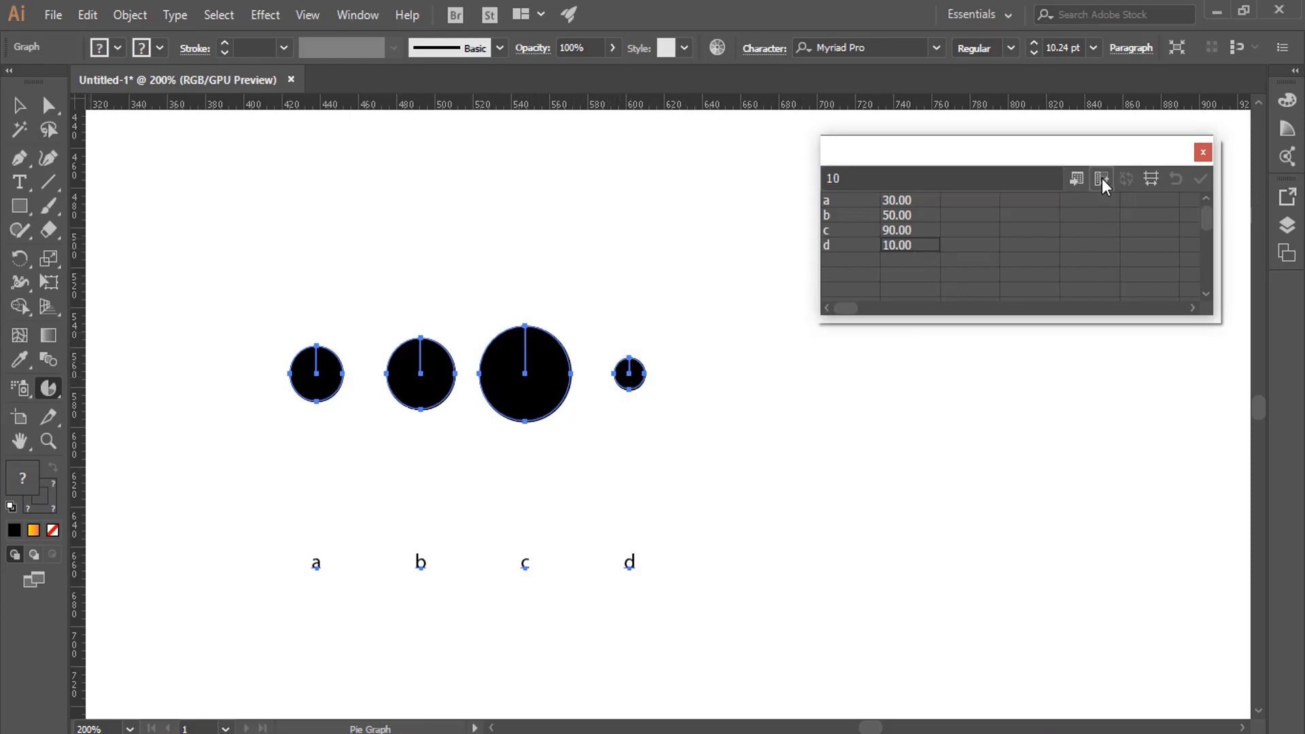
{"action": "left_click", "coordinate": [1197, 181]}
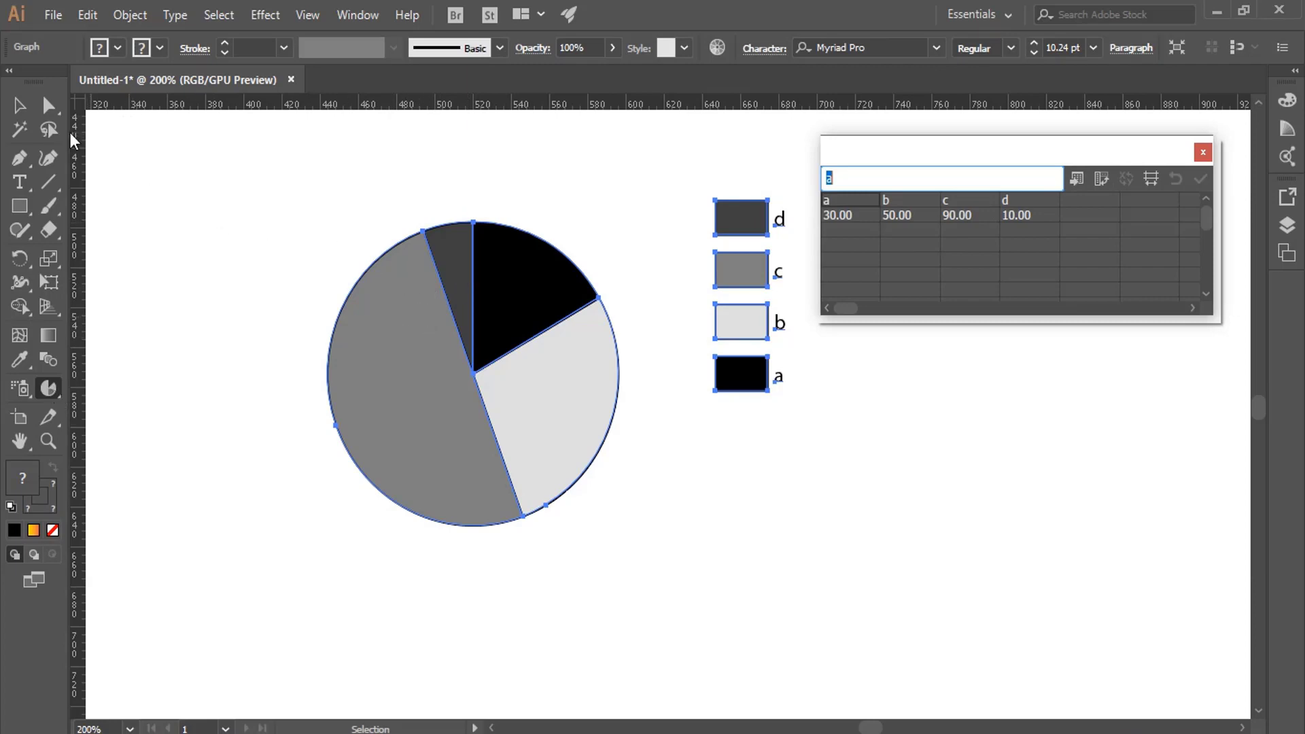
Step: Fill the c slice blue and the d slice dark blue with Direct Selection
{"action": "left_click", "coordinate": [48, 105]}
{"action": "left_click", "coordinate": [256, 216]}
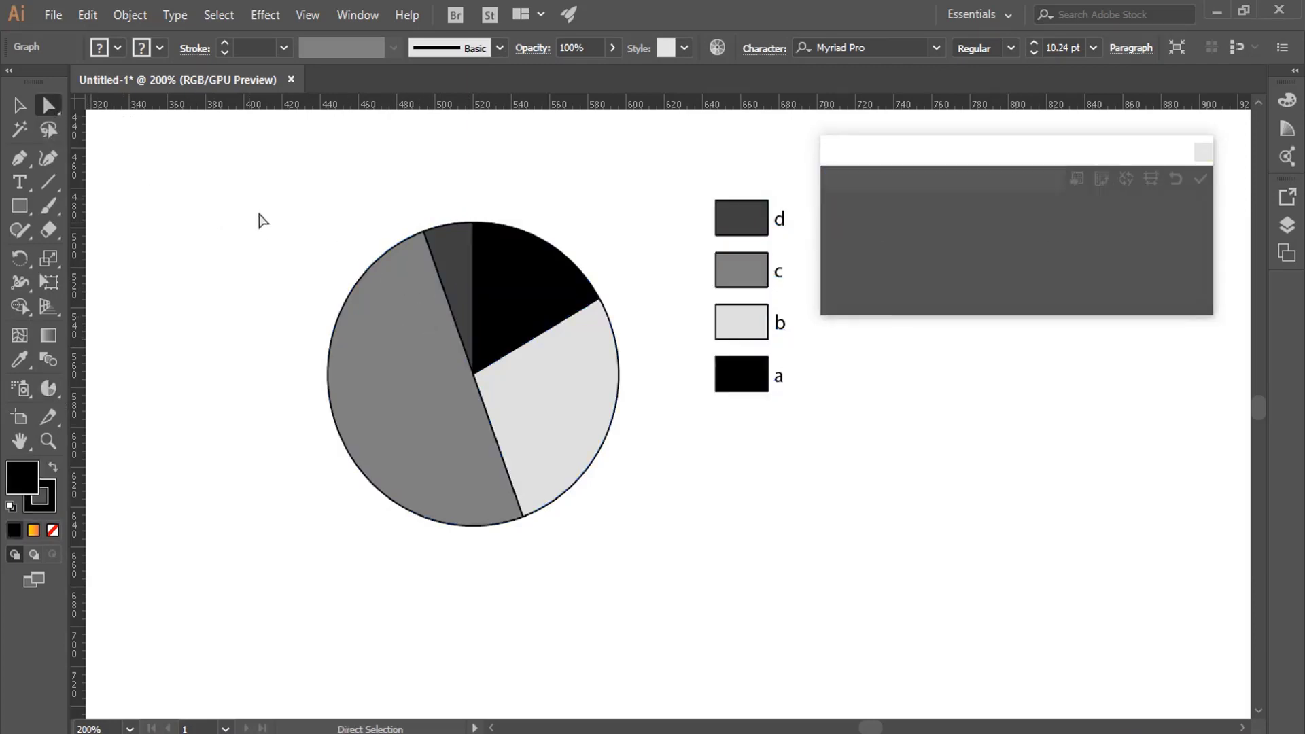
{"action": "left_click", "coordinate": [398, 394]}
{"action": "left_click", "coordinate": [118, 47]}
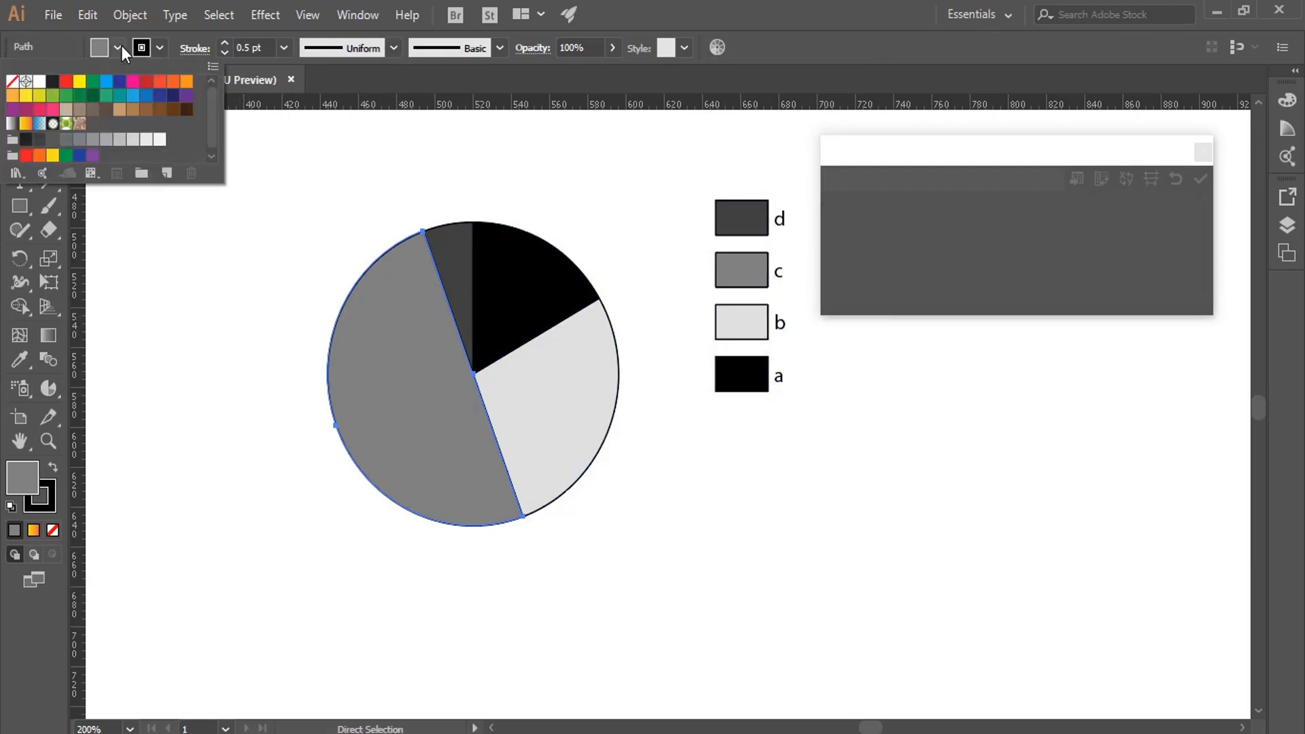
{"action": "left_click", "coordinate": [107, 86]}
{"action": "left_click", "coordinate": [449, 265]}
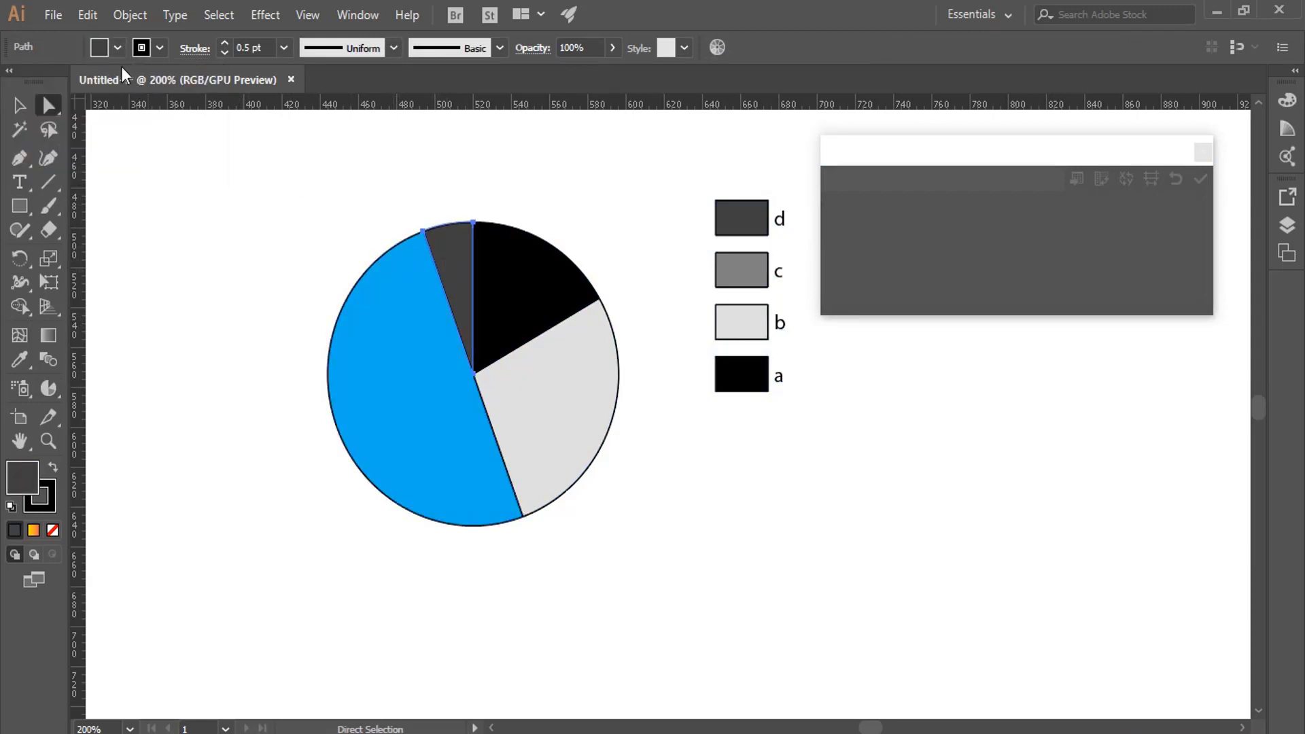
{"action": "left_click", "coordinate": [118, 47]}
{"action": "left_click", "coordinate": [116, 86]}
Step: Fill the a slice pink and the b slice orange-red, then close the graph data window
{"action": "left_click", "coordinate": [503, 275]}
{"action": "left_click", "coordinate": [119, 47]}
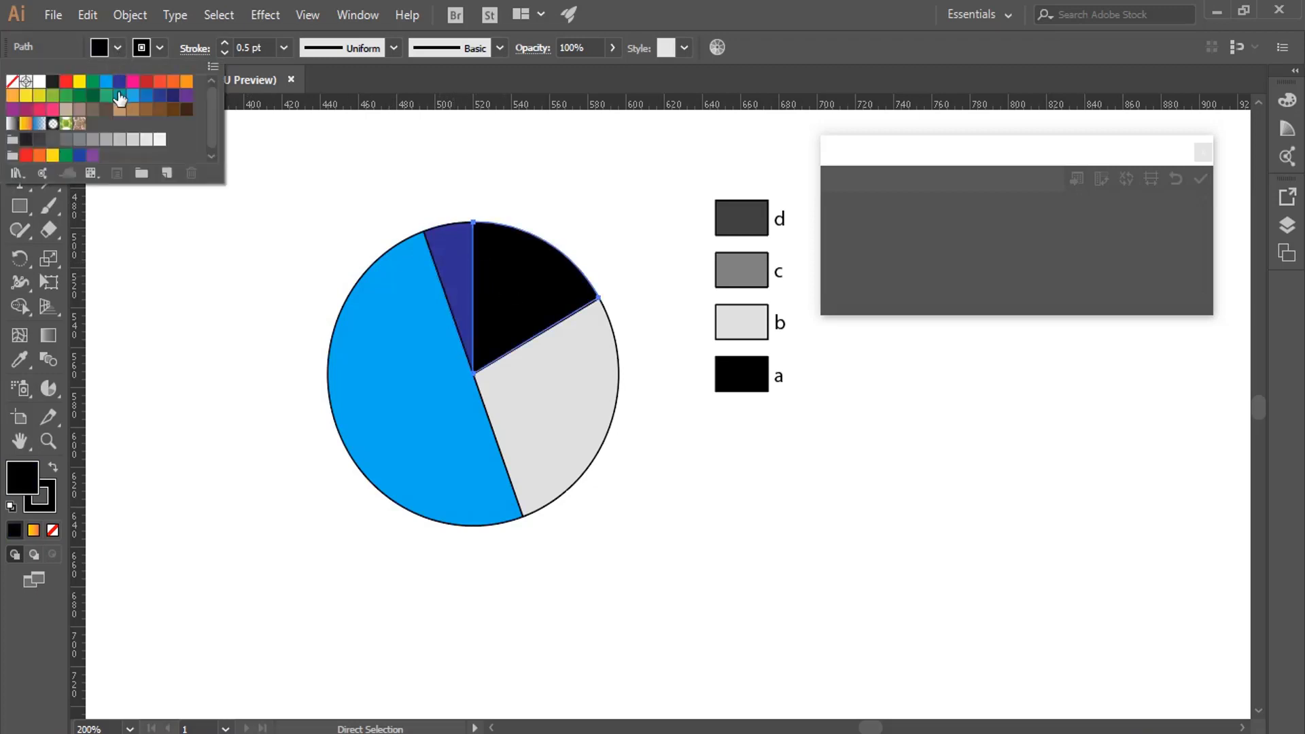
{"action": "left_click", "coordinate": [132, 84]}
{"action": "left_click", "coordinate": [554, 437]}
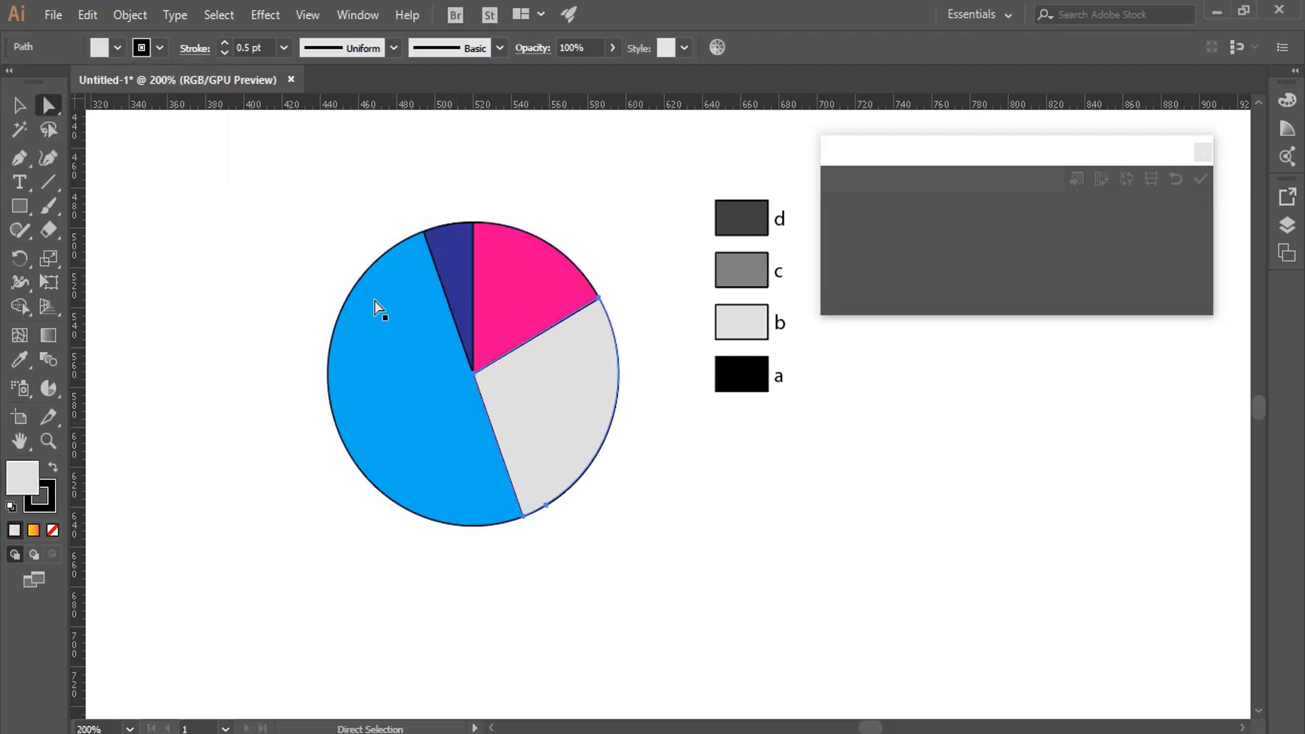
{"action": "left_click", "coordinate": [113, 51]}
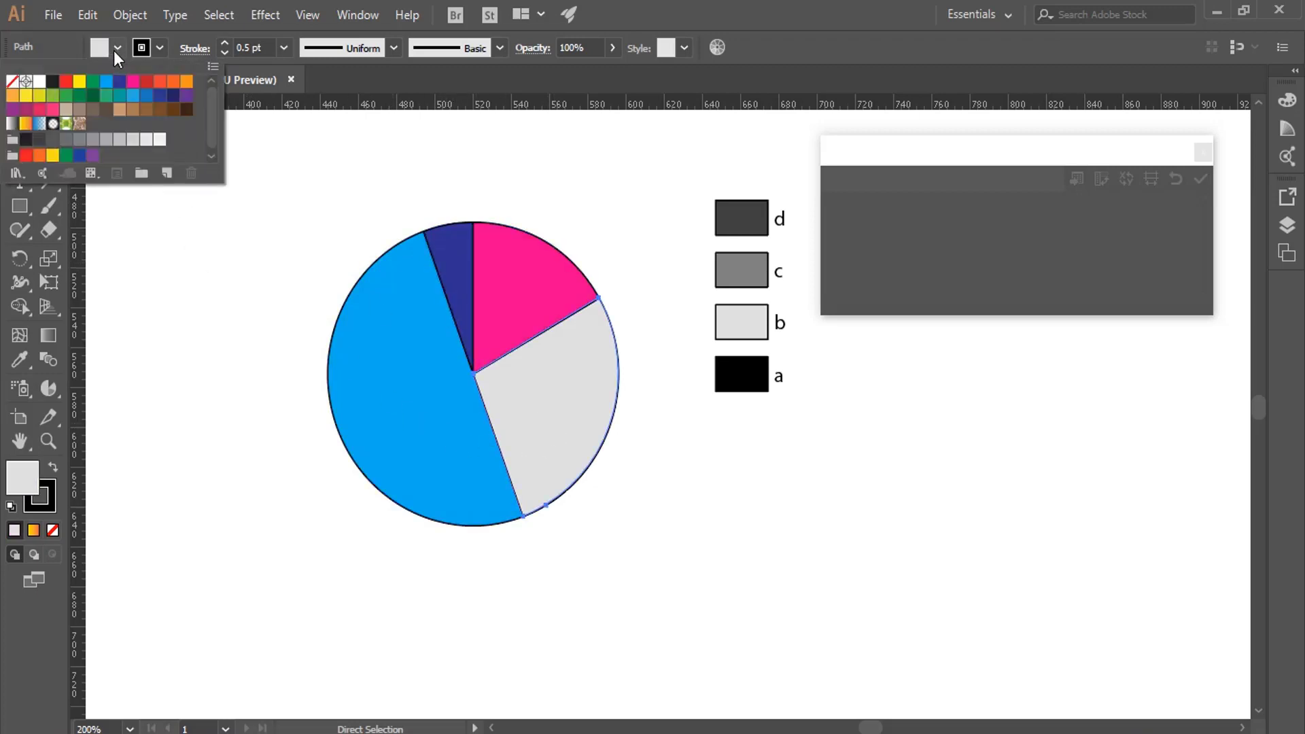
{"action": "left_click", "coordinate": [160, 85]}
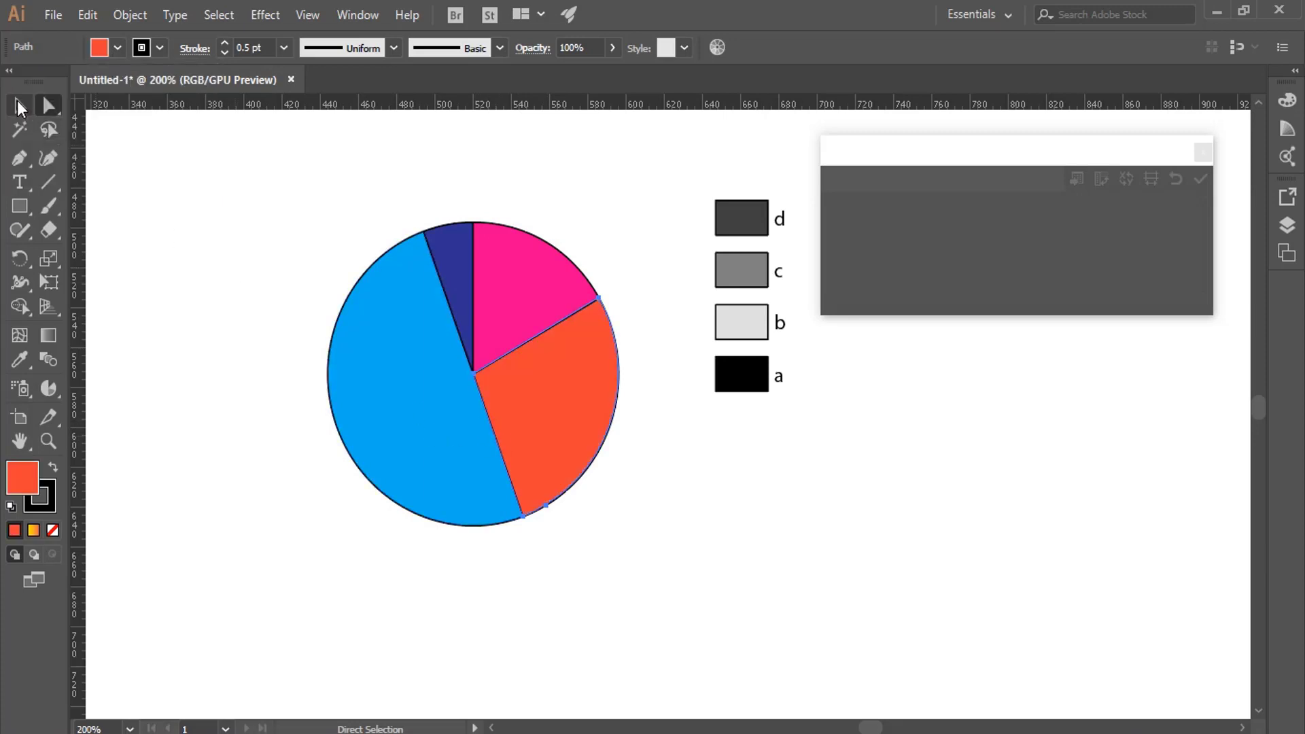
{"action": "left_click", "coordinate": [18, 106]}
{"action": "left_click", "coordinate": [516, 353]}
{"action": "left_click", "coordinate": [1202, 150]}
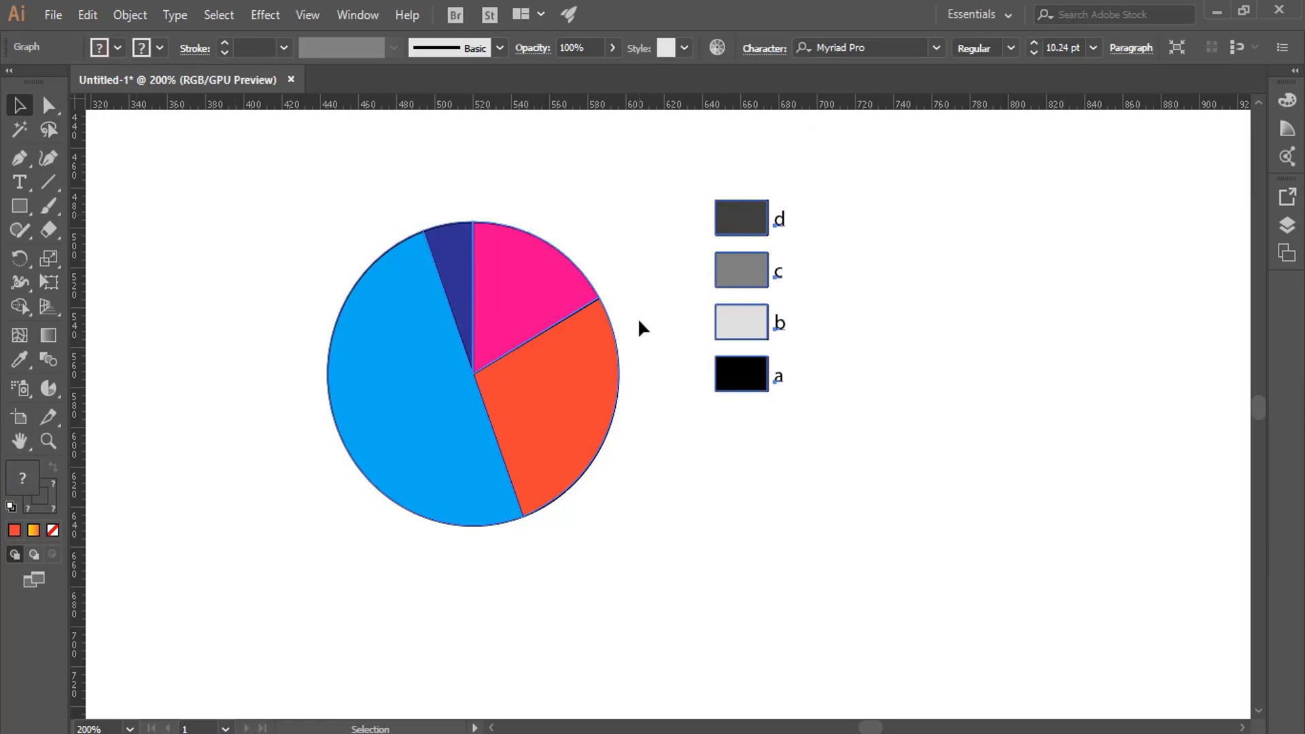
Step: Delete the pie graph and draw a new radar graph area on the artboard
{"action": "key", "text": "Delete"}
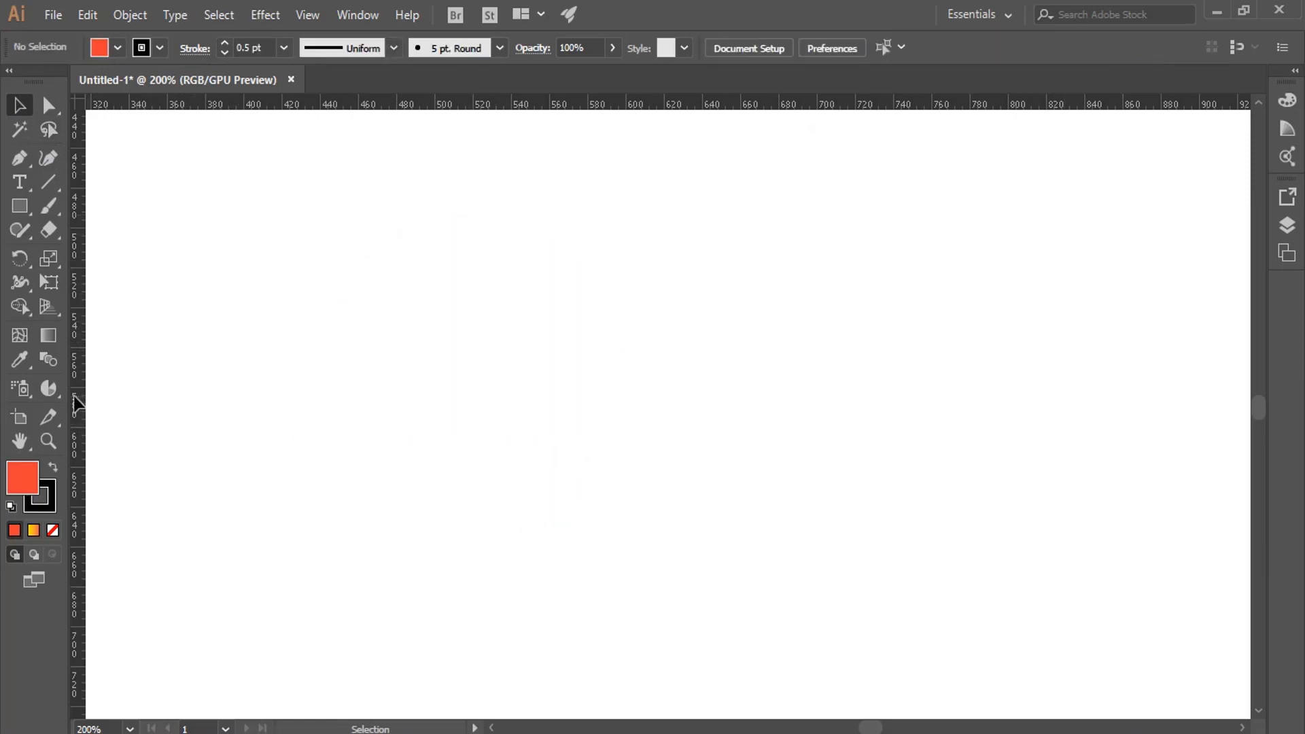
{"action": "left_click", "coordinate": [53, 388]}
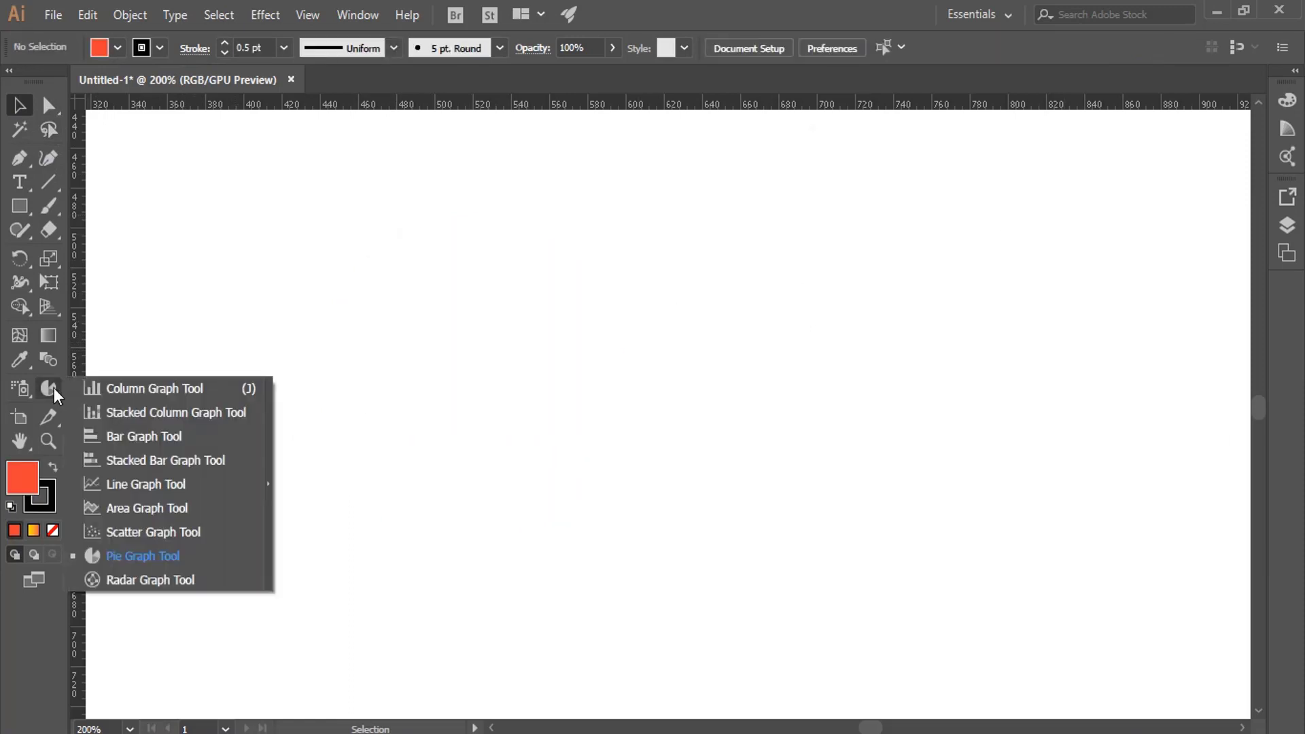
{"action": "left_click", "coordinate": [145, 581]}
{"action": "left_click_drag", "start_coordinate": [286, 288], "coordinate": [705, 673]}
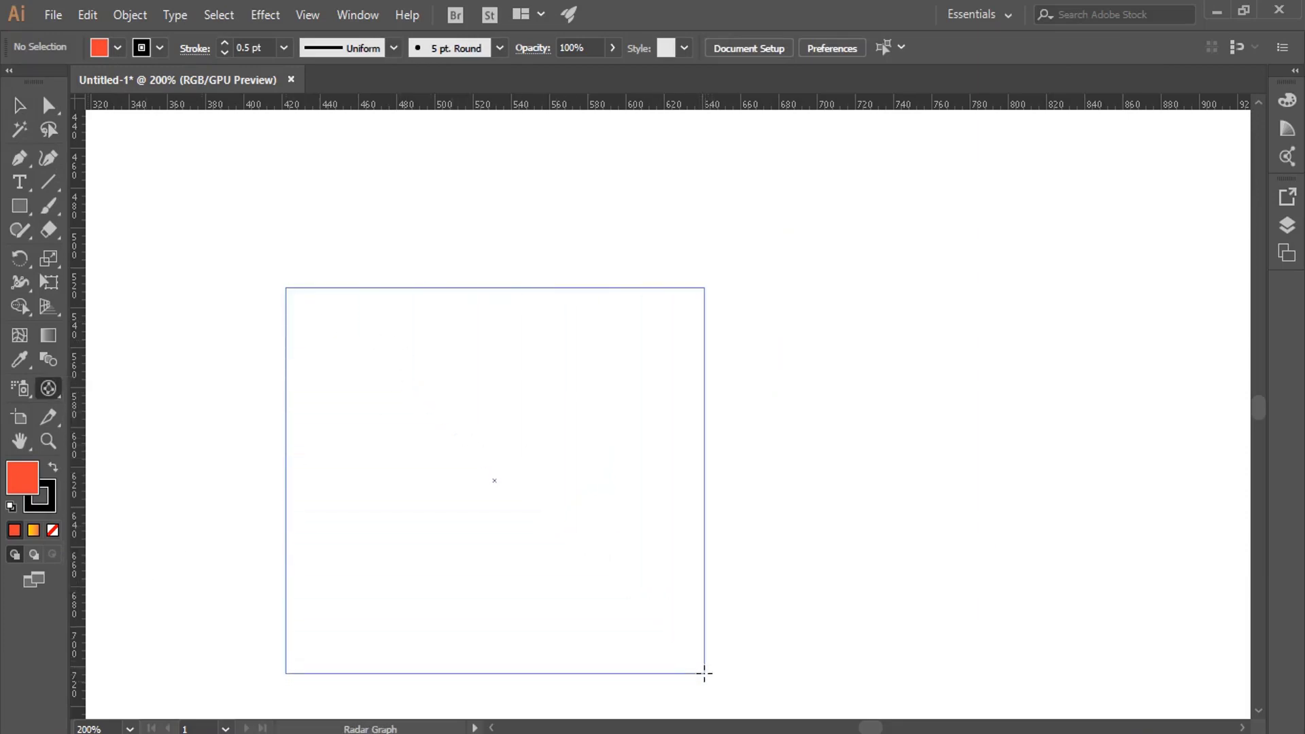
{"action": "left_click_drag", "start_coordinate": [705, 673], "coordinate": [740, 667]}
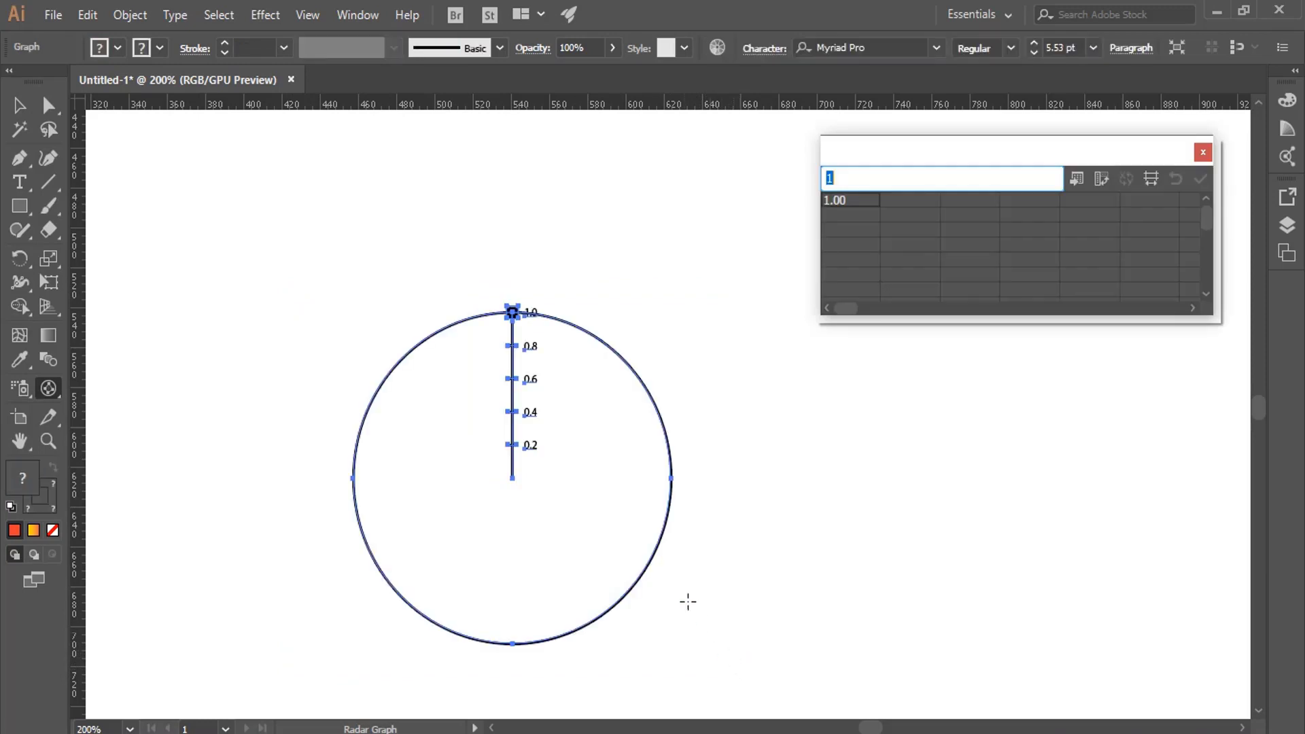
{"action": "scroll", "coordinate": [571, 442], "scroll_direction": "down", "scroll_amount": 1}
{"action": "scroll", "coordinate": [569, 452], "scroll_direction": "down", "scroll_amount": 1}
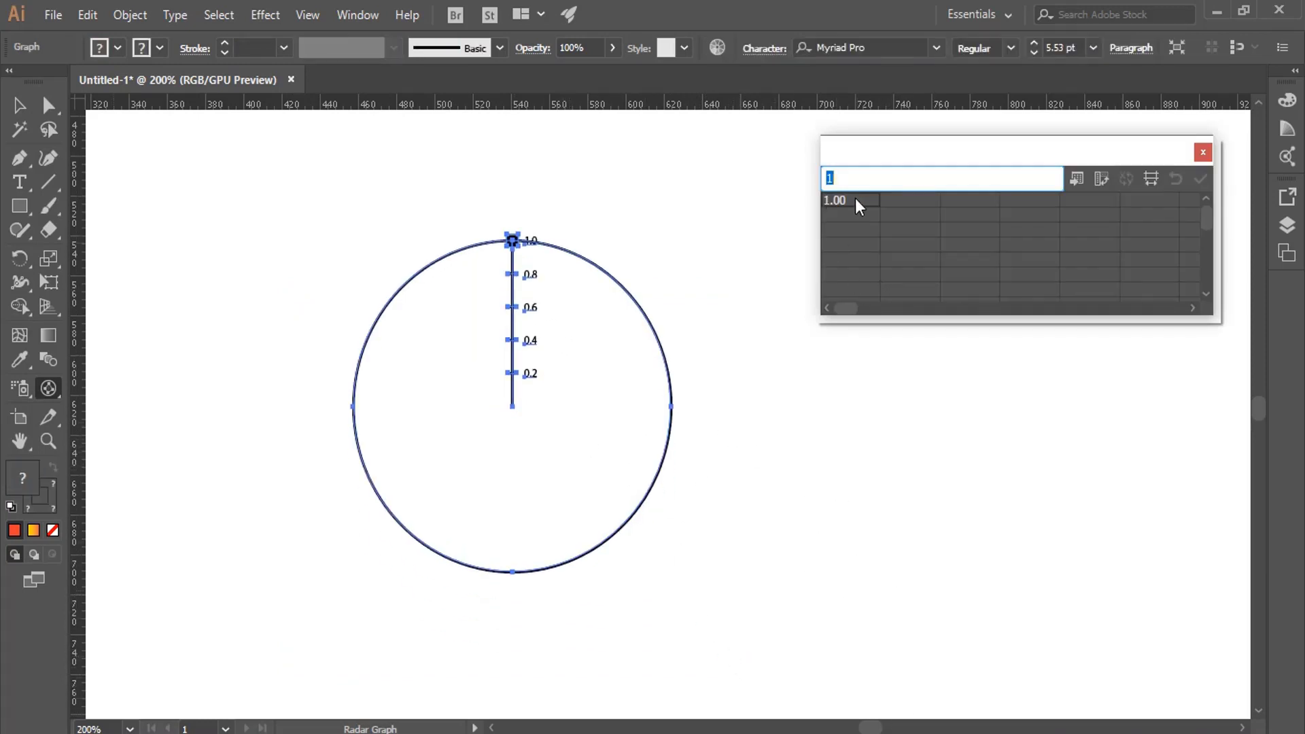
Step: Enter the radar graph labels a, b, c and d
{"action": "type", "text": "a "}
{"action": "type", "text": "b"}
{"action": "left_click", "coordinate": [851, 230]}
{"action": "type", "text": "c"}
{"action": "left_click", "coordinate": [847, 241]}
{"action": "type", "text": "d"}
{"action": "left_click", "coordinate": [904, 202]}
Step: Enter values 50, 10, 40 and 20 for a–d and apply the data
{"action": "type", "text": "50"}
{"action": "left_click", "coordinate": [899, 216]}
{"action": "type", "text": "10"}
{"action": "left_click", "coordinate": [908, 232]}
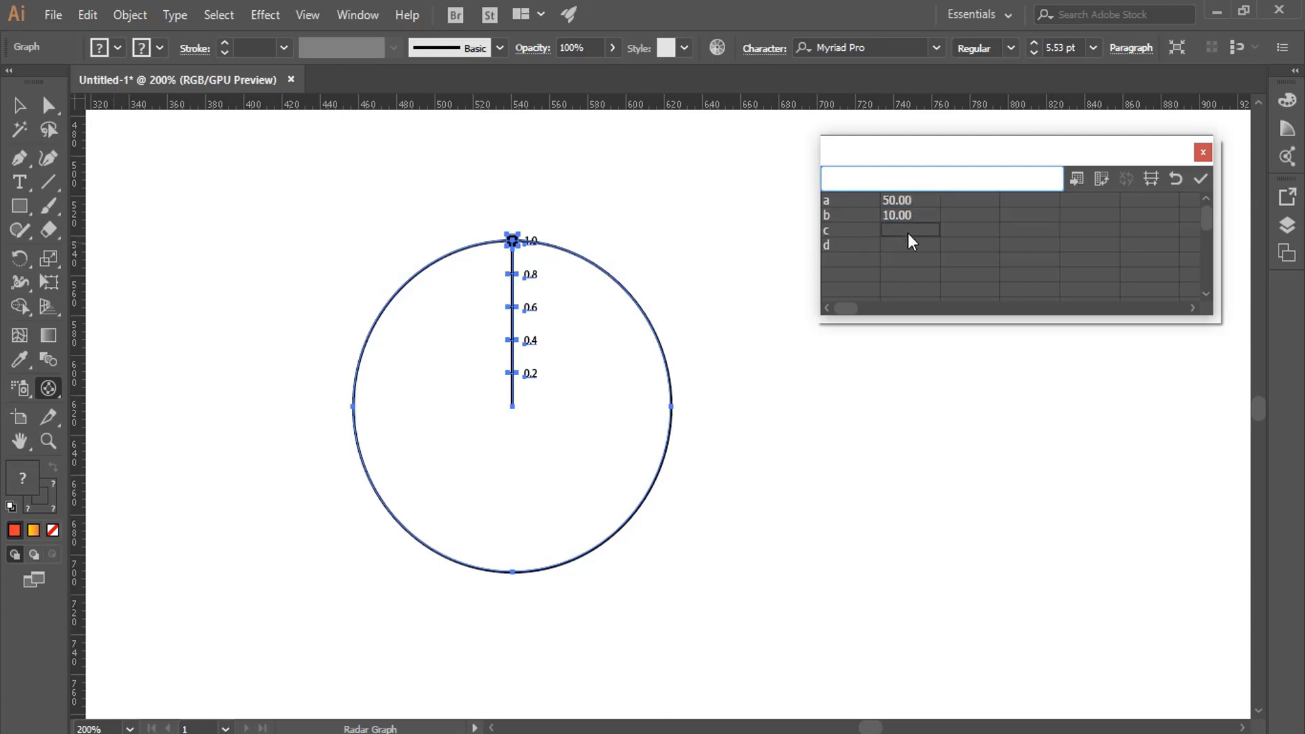
{"action": "type", "text": "40"}
{"action": "left_click", "coordinate": [917, 243]}
{"action": "type", "text": "20"}
{"action": "left_click", "coordinate": [1201, 180]}
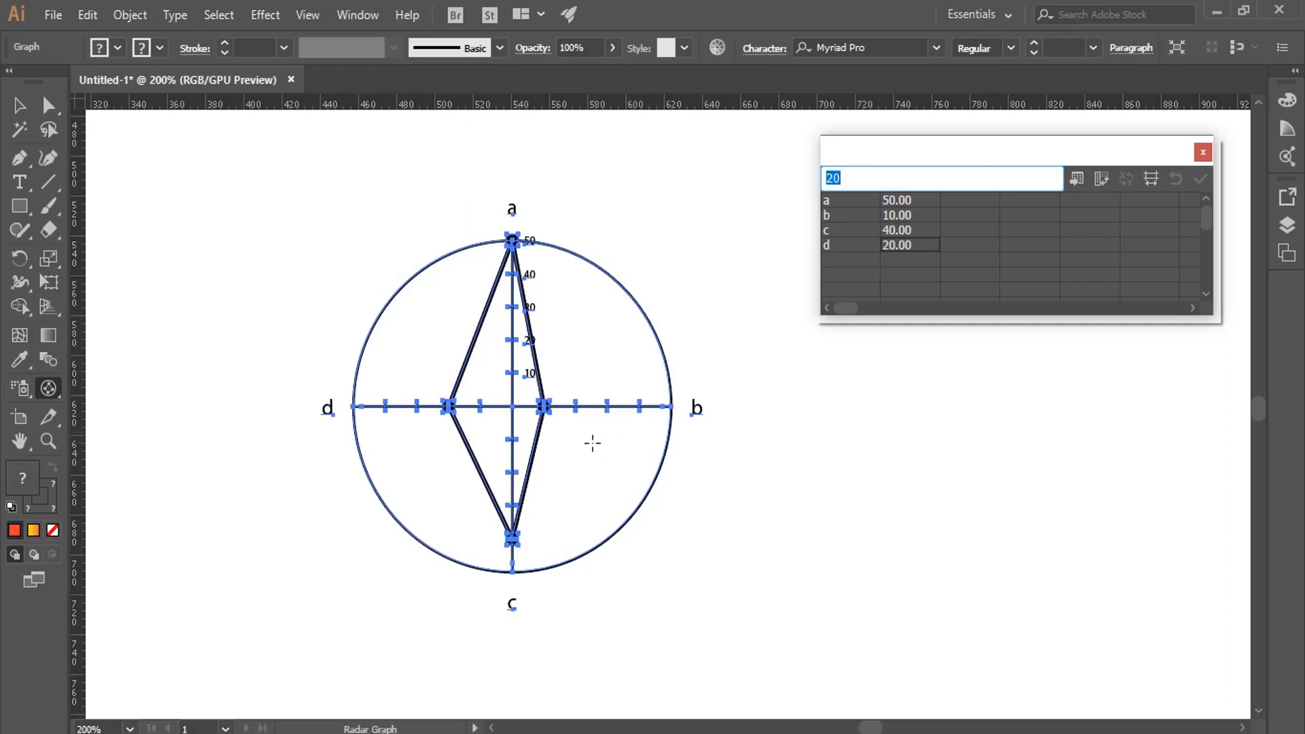
{"action": "left_click", "coordinate": [19, 105]}
{"action": "left_click", "coordinate": [700, 265]}
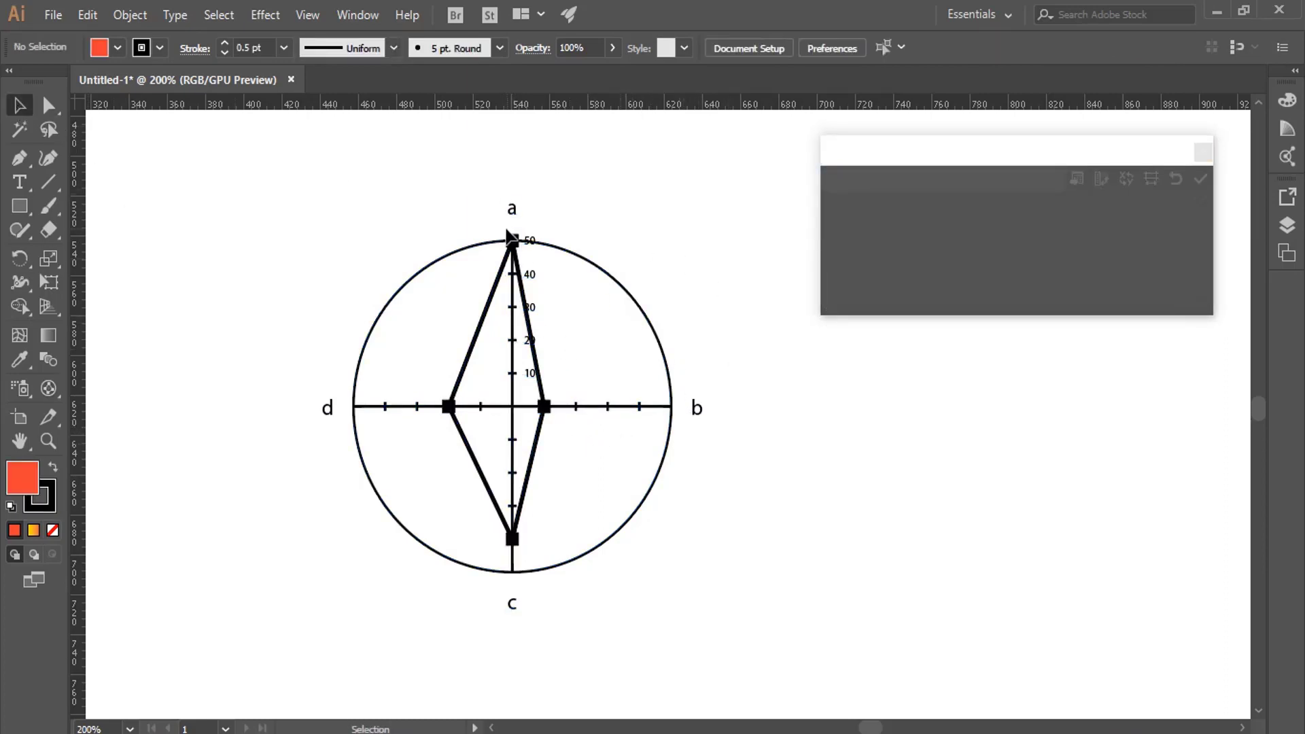
{"action": "left_click", "coordinate": [575, 257]}
{"action": "left_click", "coordinate": [724, 235]}
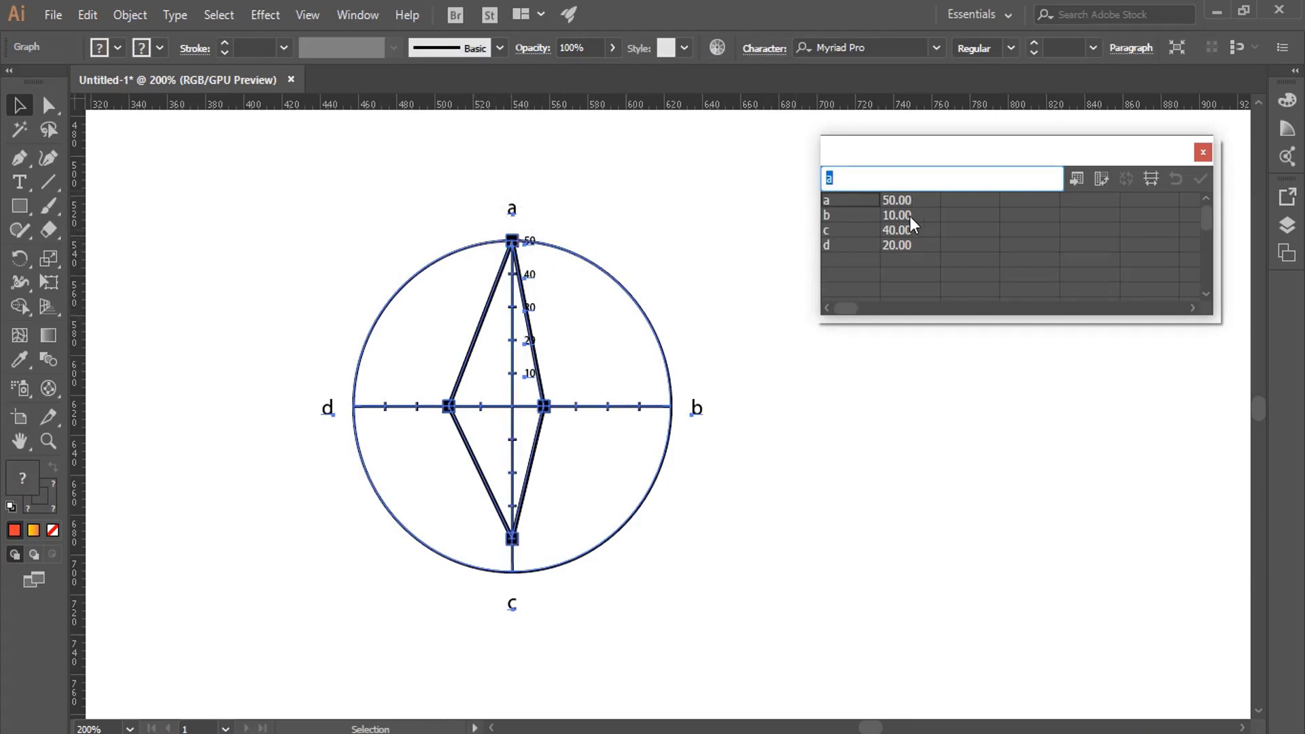
{"action": "left_click", "coordinate": [599, 439]}
{"action": "left_click", "coordinate": [529, 547]}
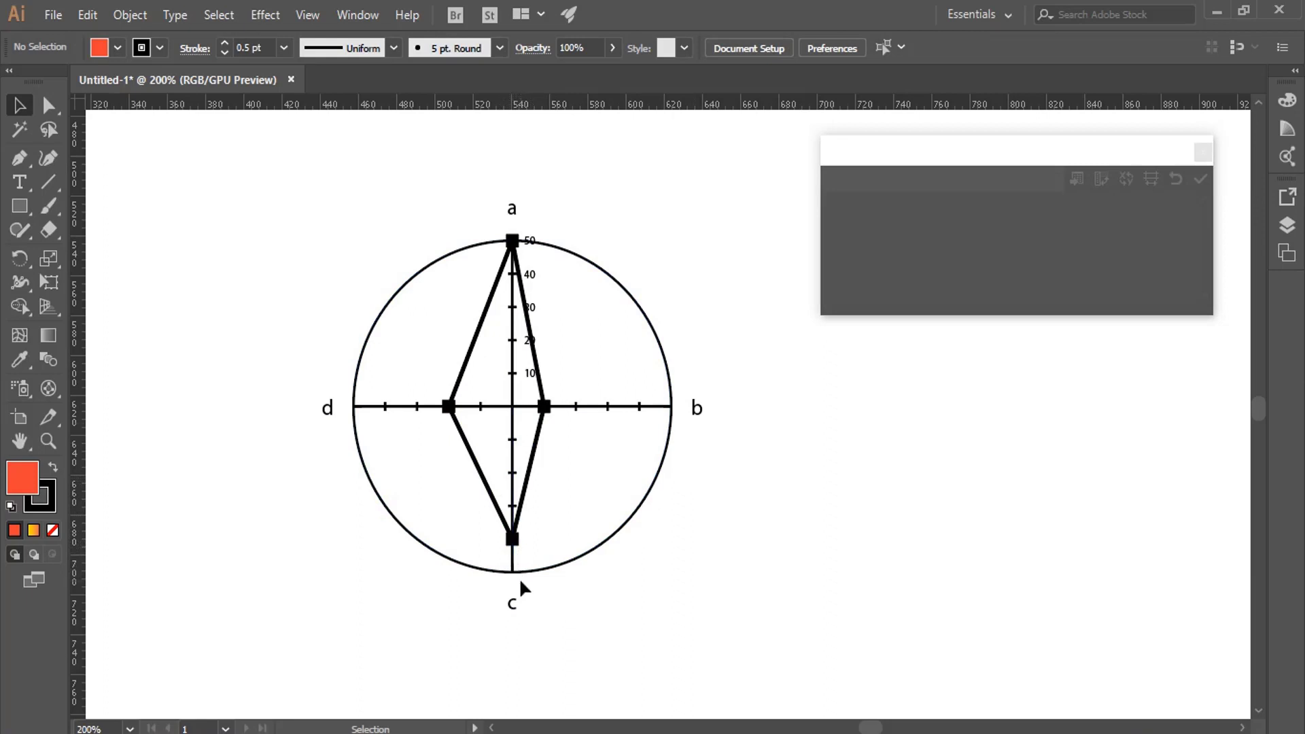
{"action": "left_click", "coordinate": [512, 550]}
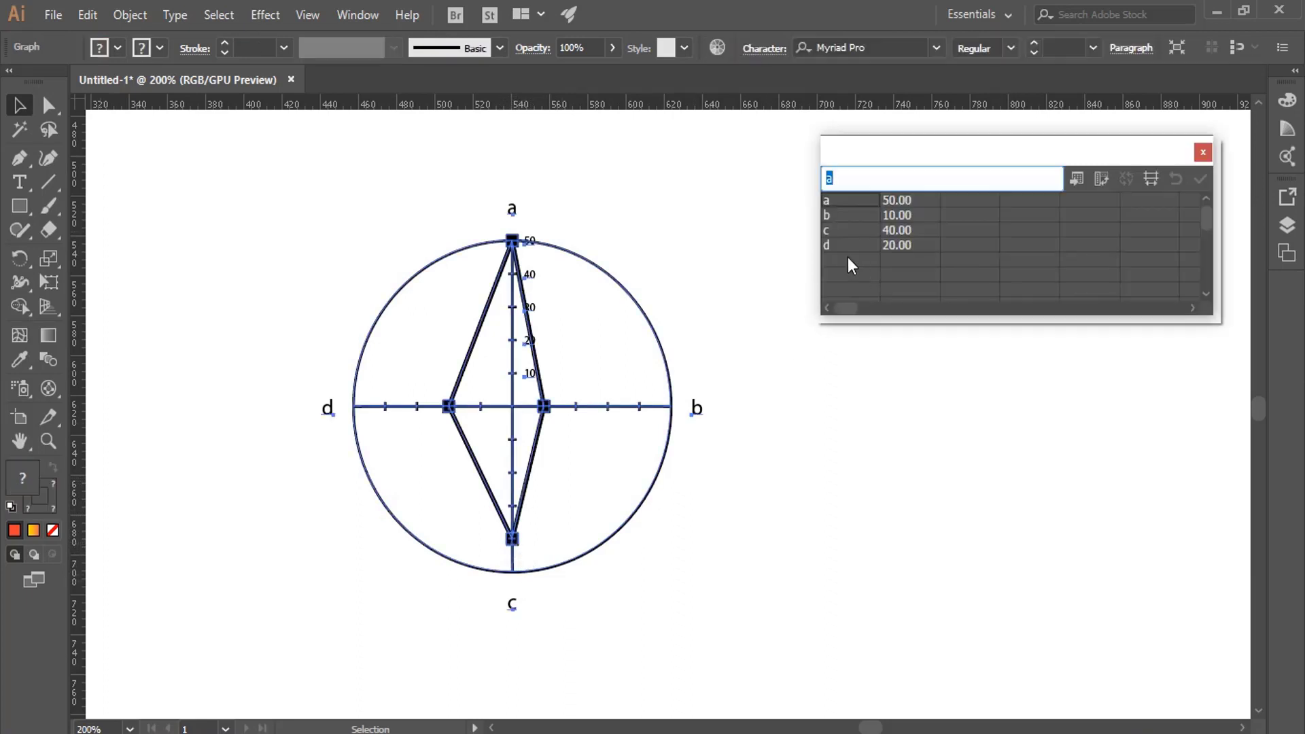
{"action": "left_click", "coordinate": [314, 422]}
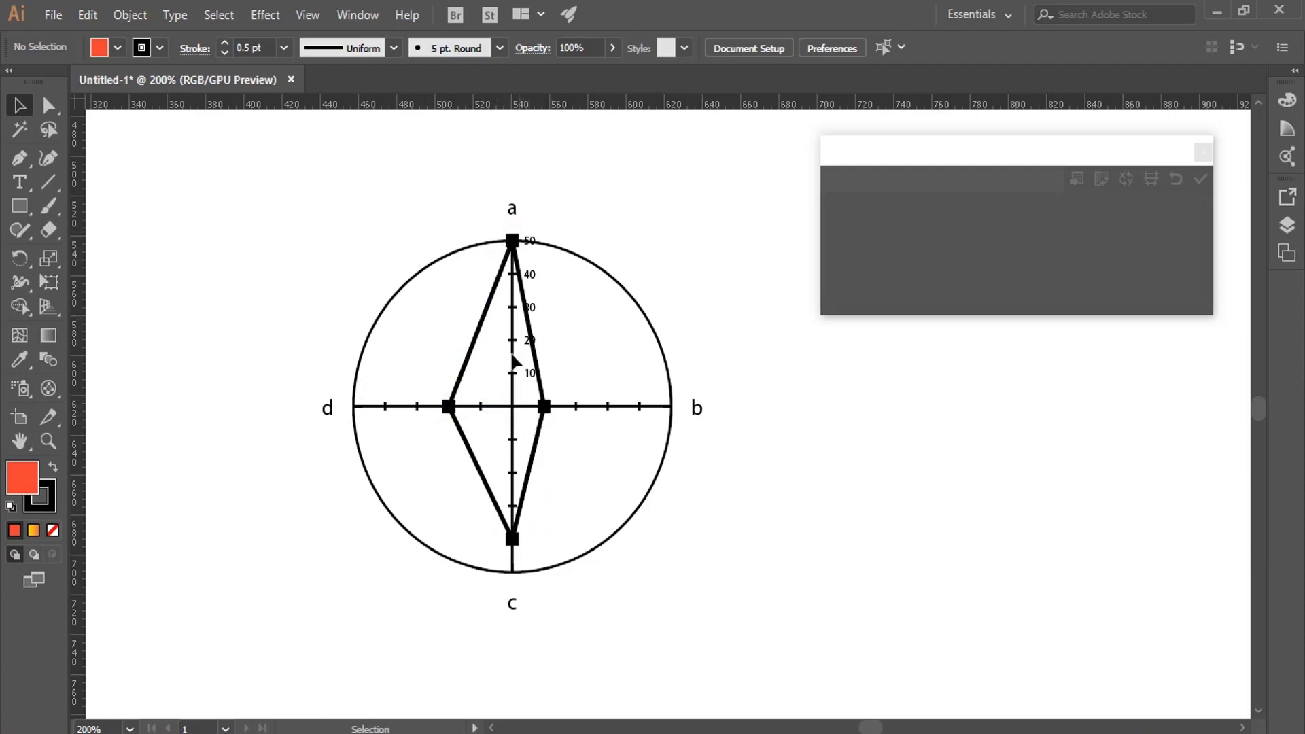
{"action": "left_click", "coordinate": [546, 405]}
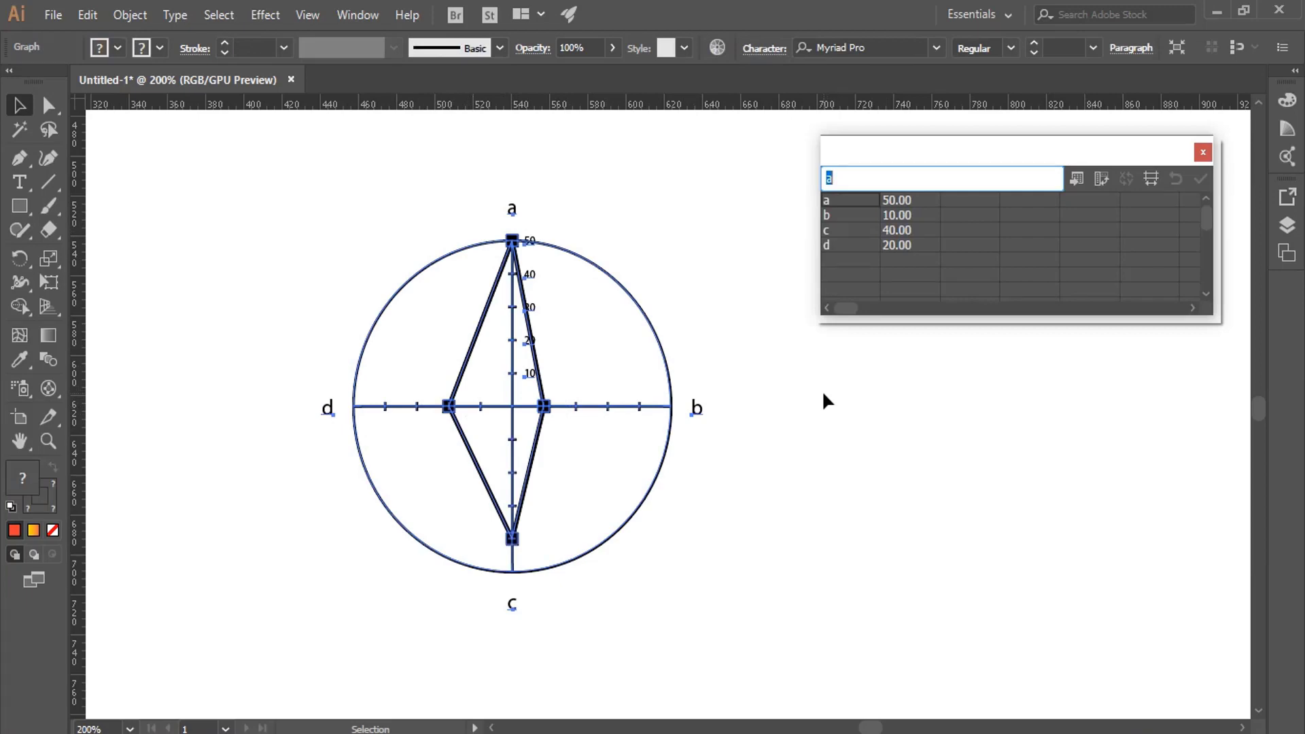
Step: Transpose the radar data into one row, apply it, and move the data window right
{"action": "left_click", "coordinate": [1103, 180]}
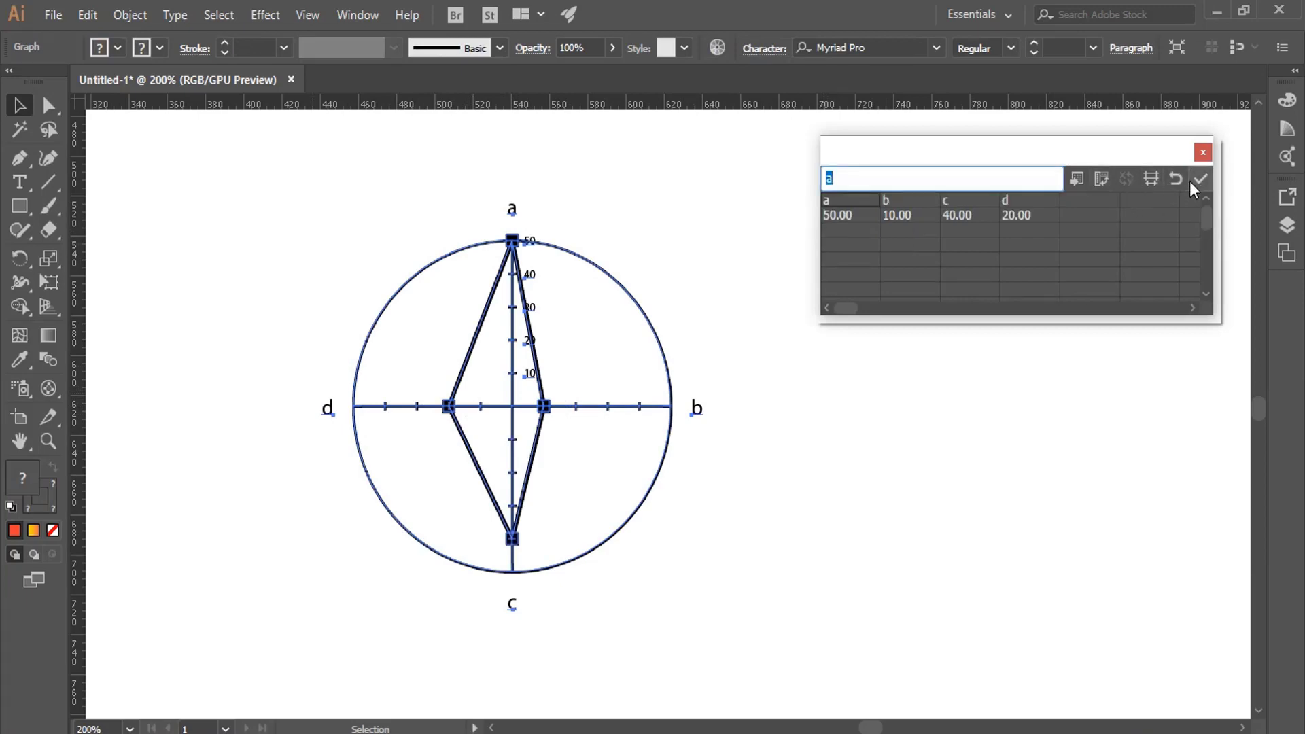
{"action": "left_click", "coordinate": [1192, 180]}
{"action": "mouse_move", "coordinate": [929, 141]}
{"action": "left_mouse_down"}
{"action": "mouse_move", "coordinate": [951, 151]}
{"action": "mouse_move", "coordinate": [995, 134]}
{"action": "left_mouse_up"}
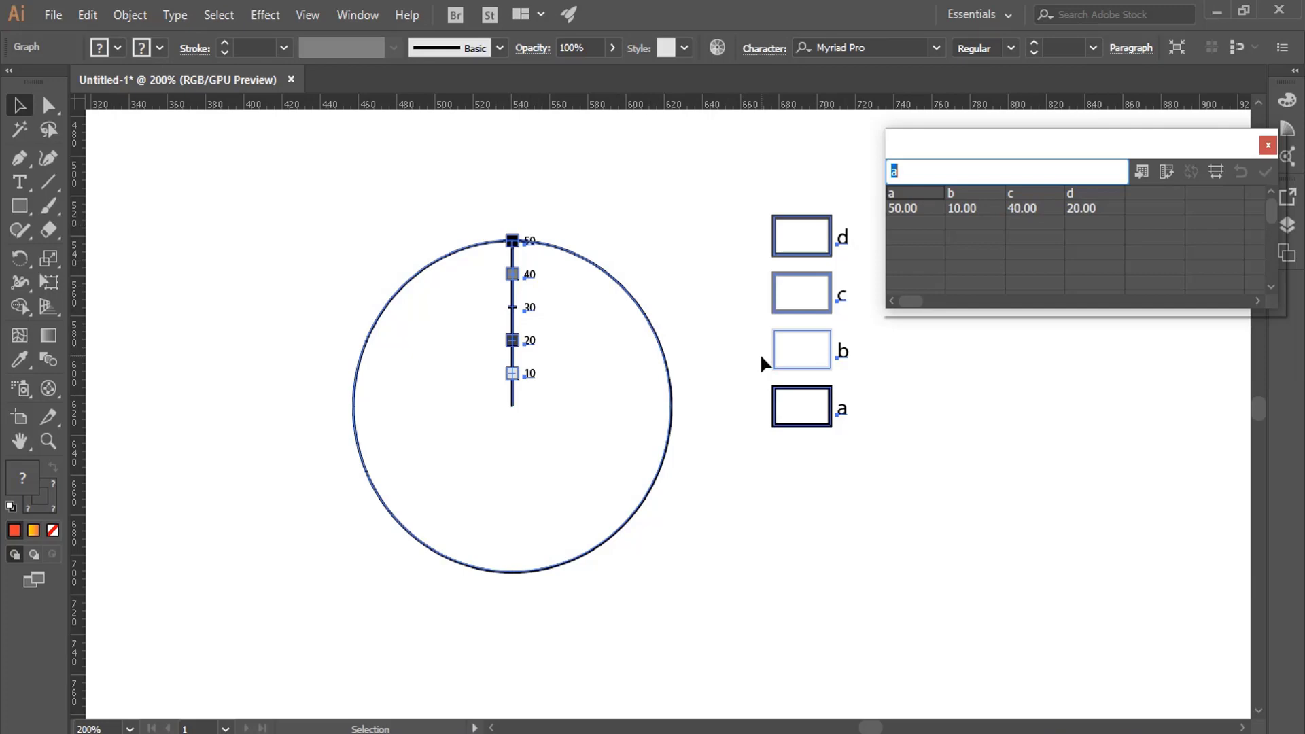
Step: Add a fifth column labelled e with value 30 and apply it
{"action": "left_click", "coordinate": [1147, 194]}
{"action": "type", "text": "e"}
{"action": "left_click", "coordinate": [1136, 205]}
{"action": "type", "text": "3"}
{"action": "type", "text": "0"}
{"action": "left_click", "coordinate": [1259, 177]}
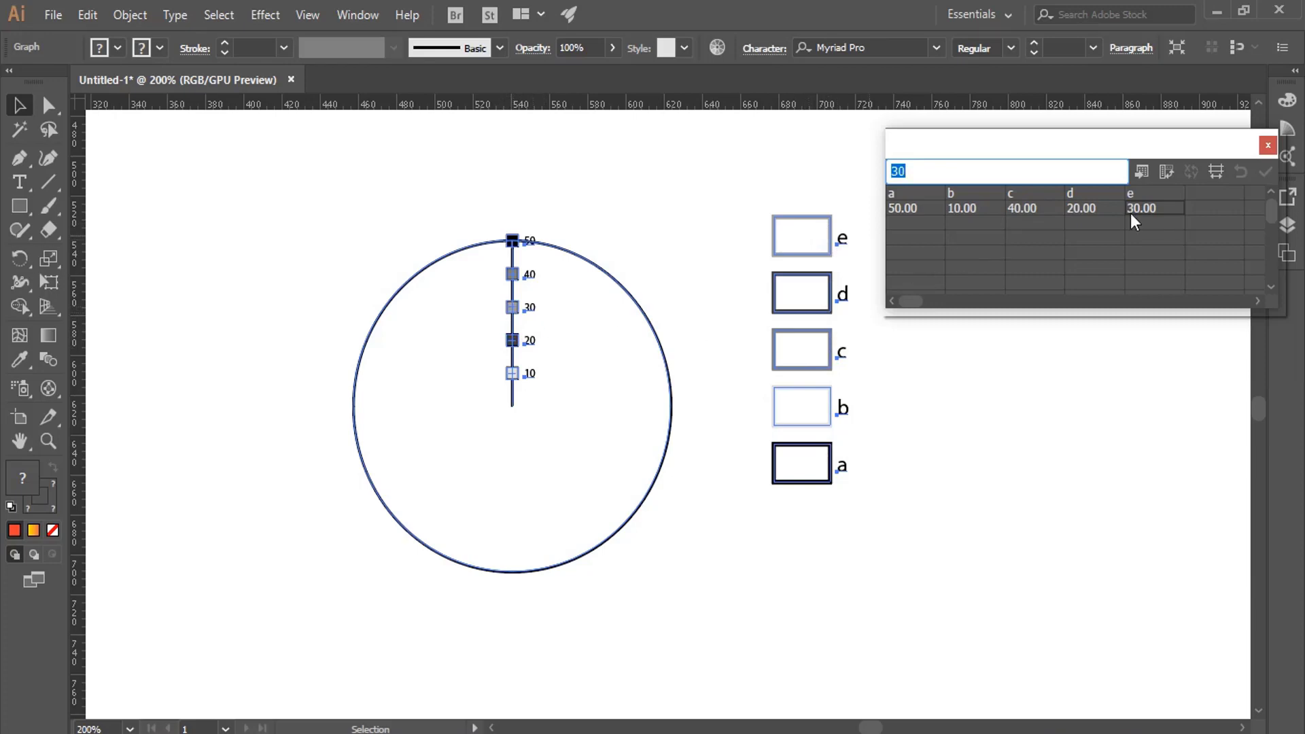
Step: Transpose the data back and apply, redrawing a five-axis a–e radar graph
{"action": "left_click", "coordinate": [1165, 173]}
{"action": "left_click", "coordinate": [1259, 173]}
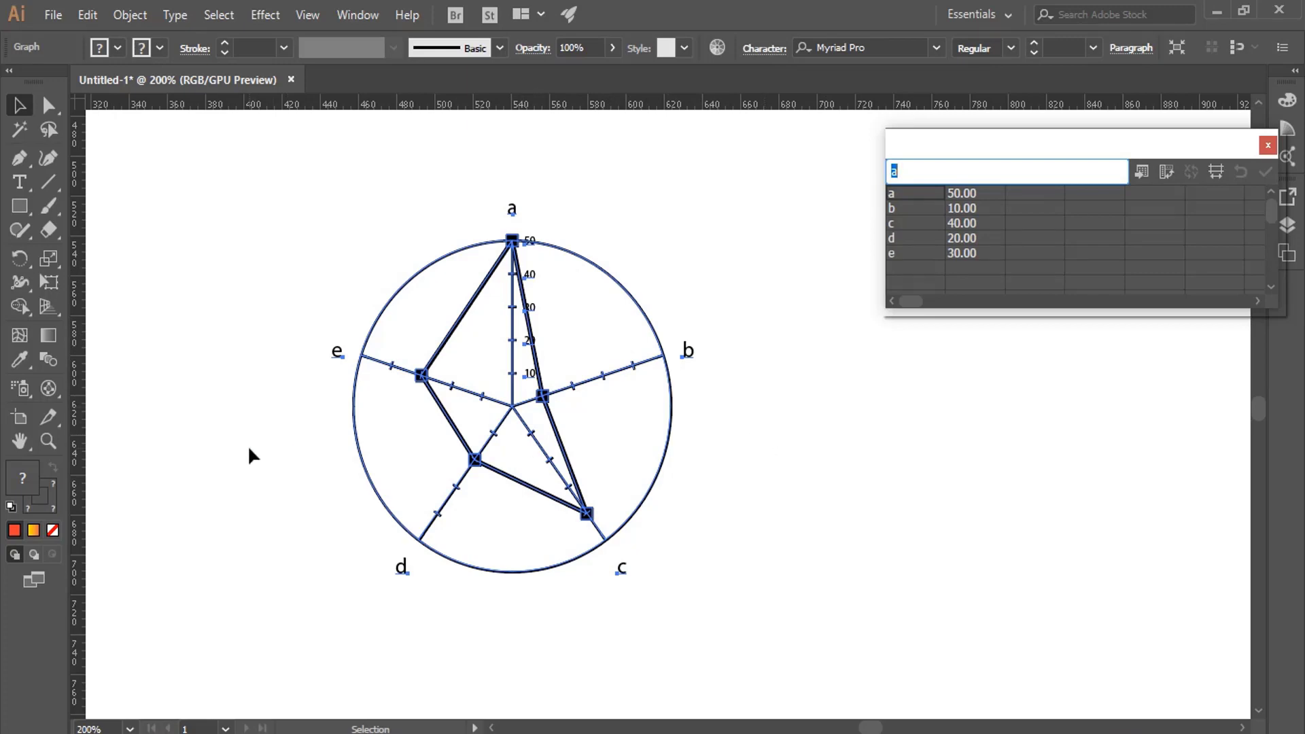
{"action": "left_click", "coordinate": [59, 398]}
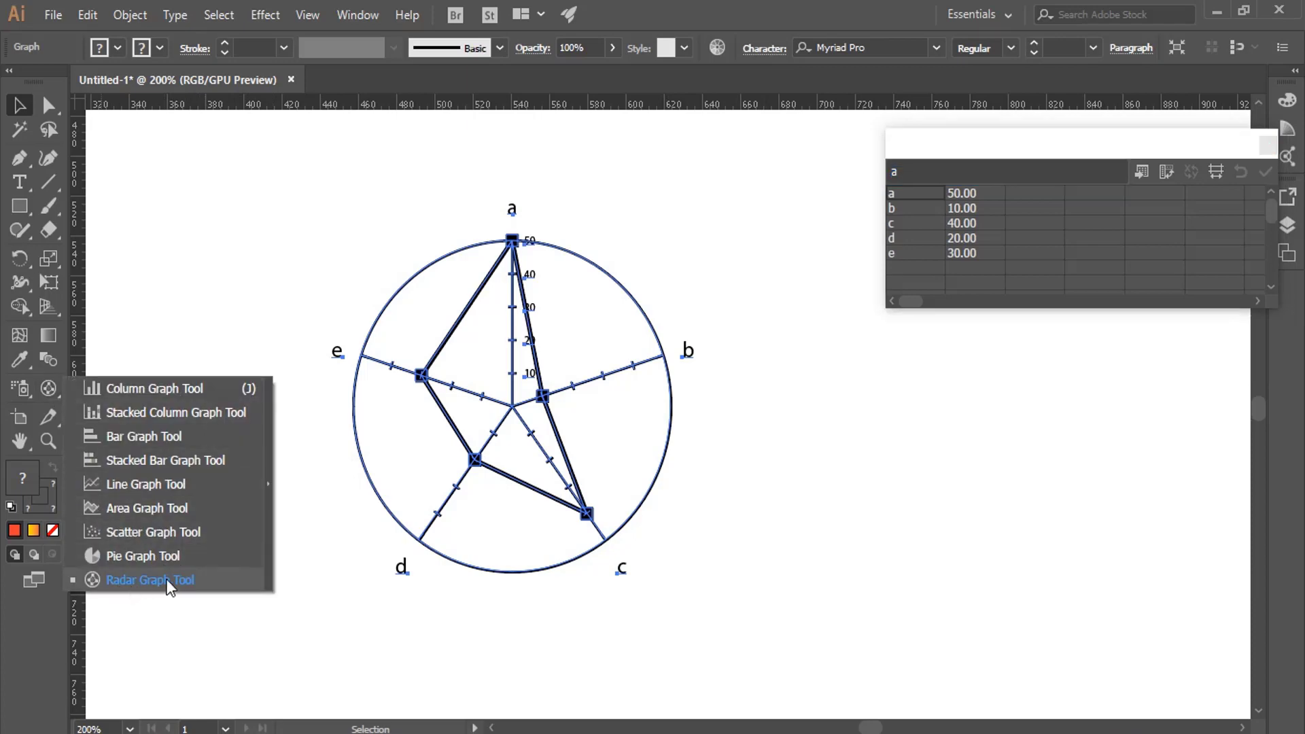
{"action": "left_click", "coordinate": [29, 113]}
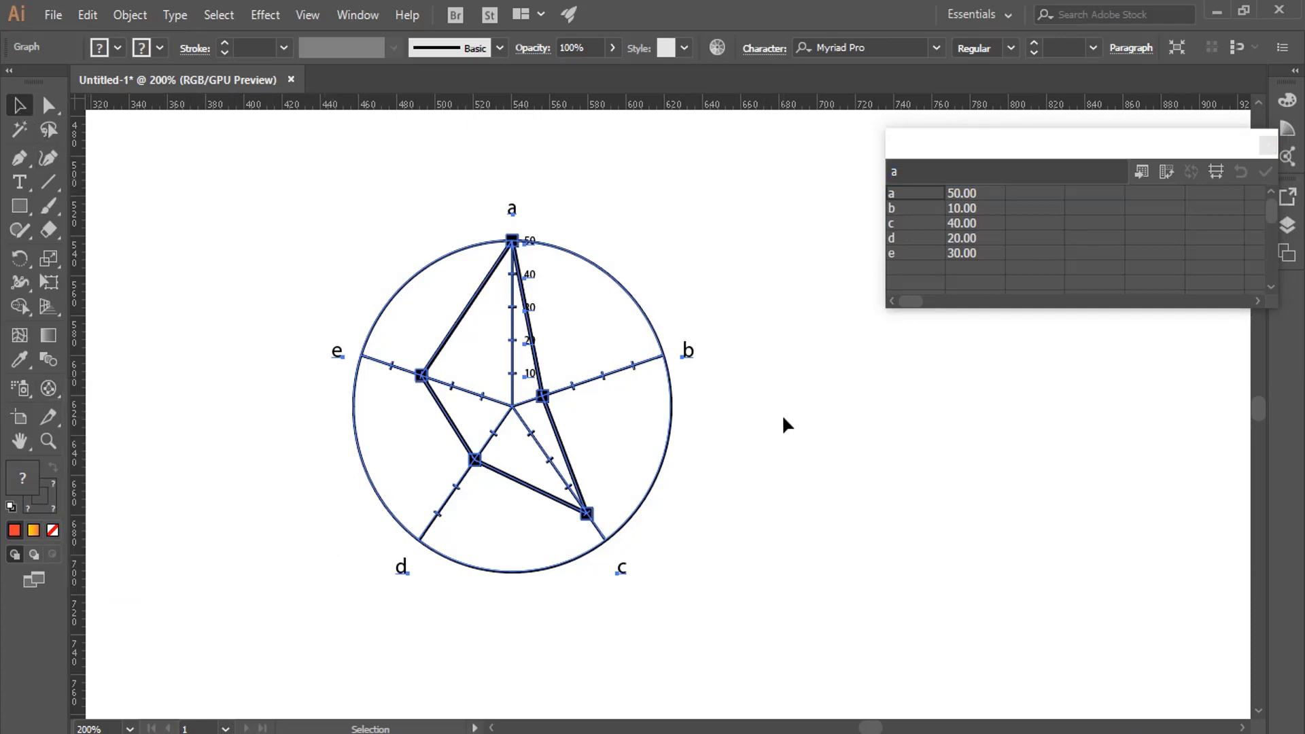